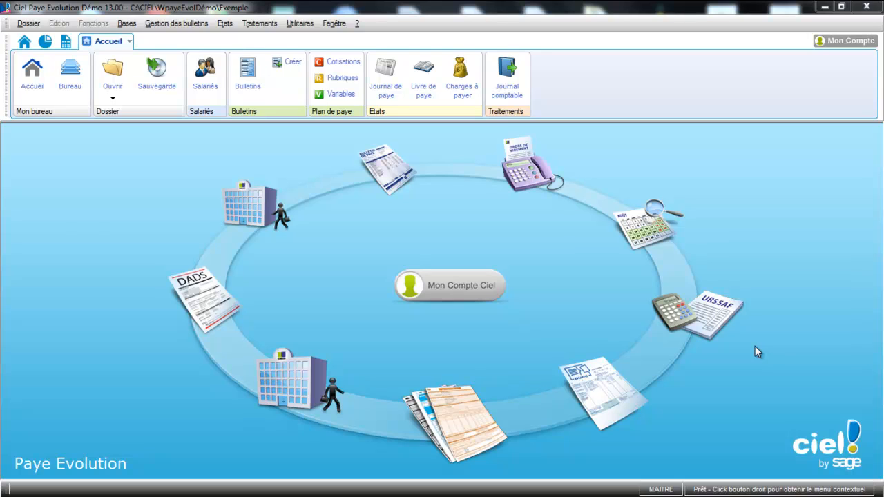
{"action": "left_click", "coordinate": [27, 22]}
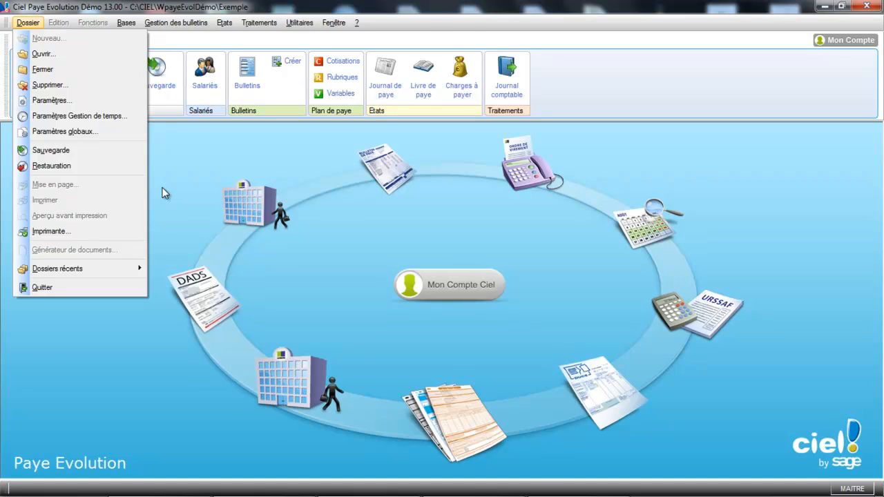
{"action": "key", "text": "Escape"}
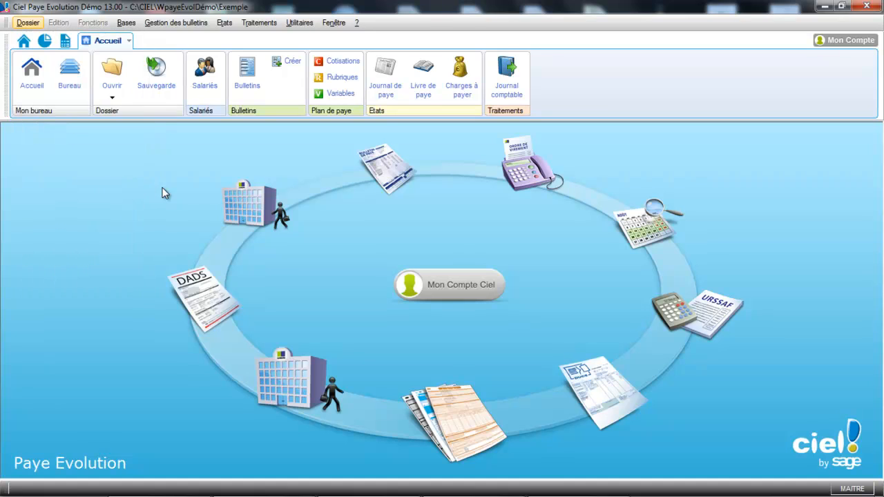
- Open collective agreement 3018 from the agreements list and consult the linked ministry web page for finding its IDCC code
{"action": "left_click", "coordinate": [129, 25]}
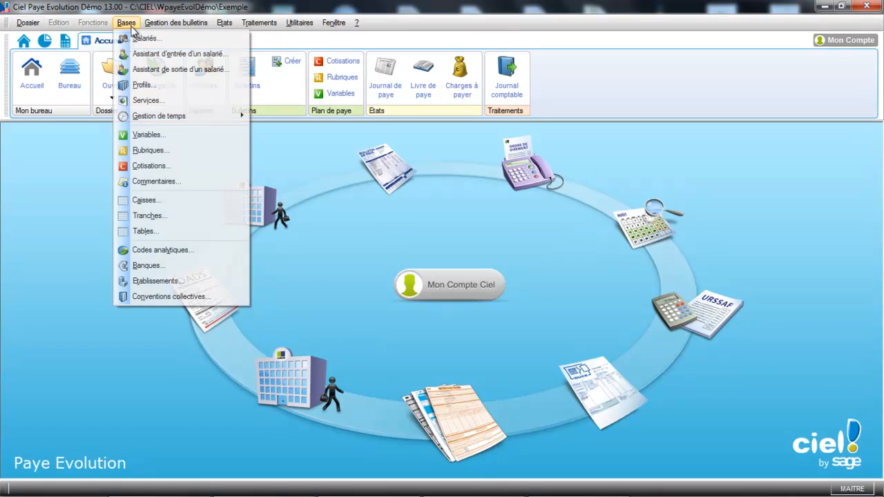
{"action": "left_click", "coordinate": [137, 296]}
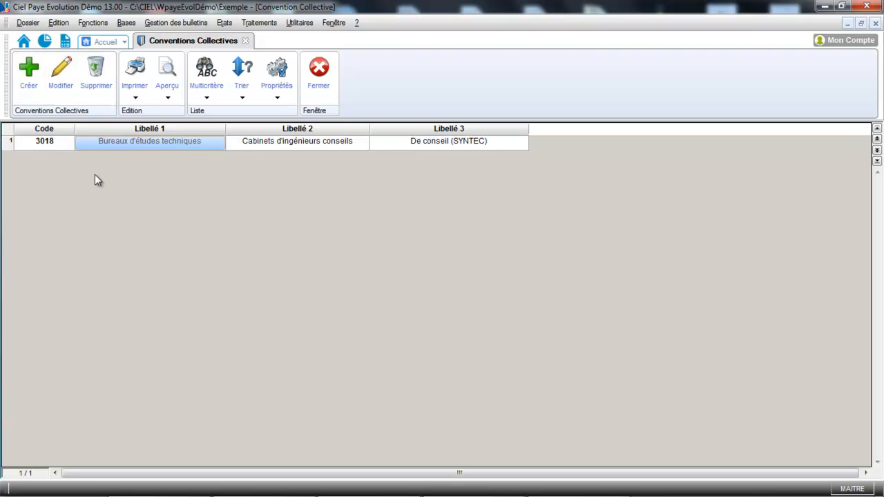
{"action": "left_click", "coordinate": [117, 147]}
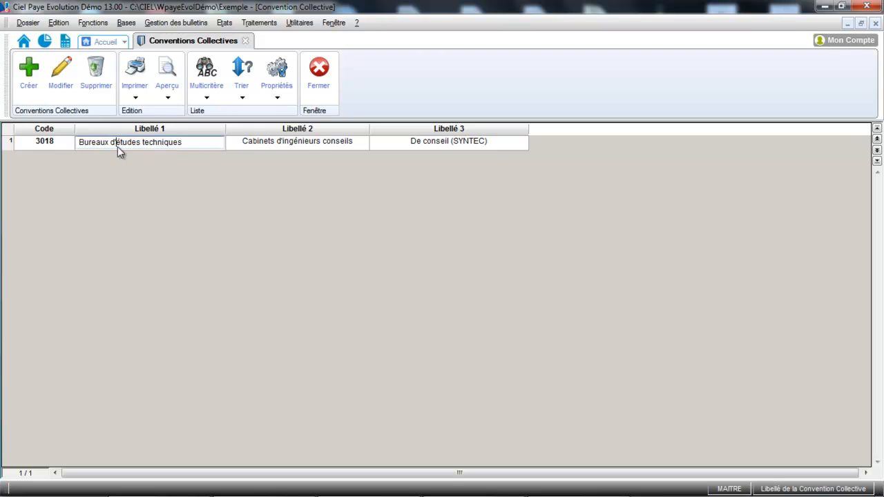
{"action": "left_click", "coordinate": [62, 88]}
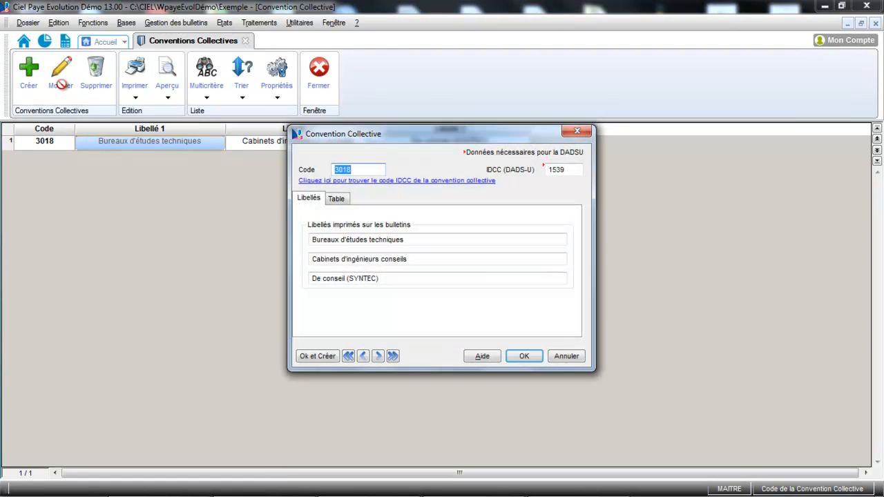
{"action": "left_click", "coordinate": [353, 181]}
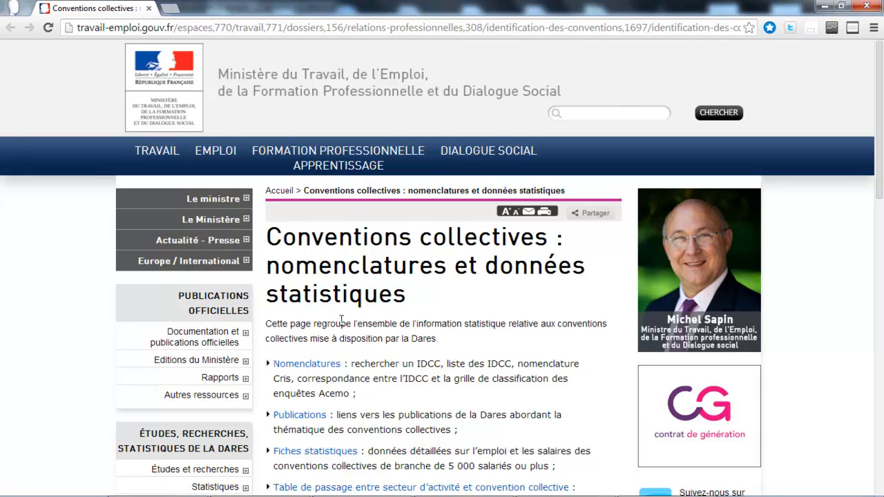
{"action": "left_click", "coordinate": [869, 6]}
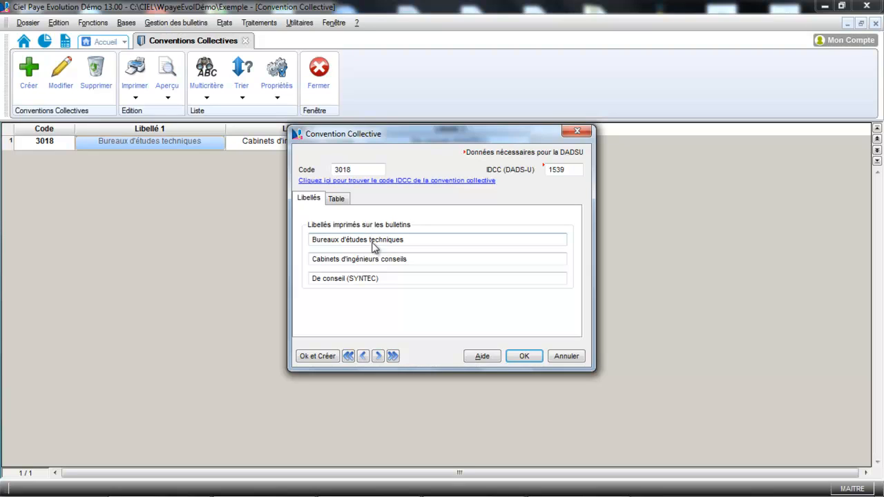
- Review the agreement's labels printed on payslips and its table of minimum salaries, and validate the record
{"action": "left_click", "coordinate": [425, 241]}
{"action": "left_click_drag", "start_coordinate": [425, 241], "coordinate": [284, 233]}
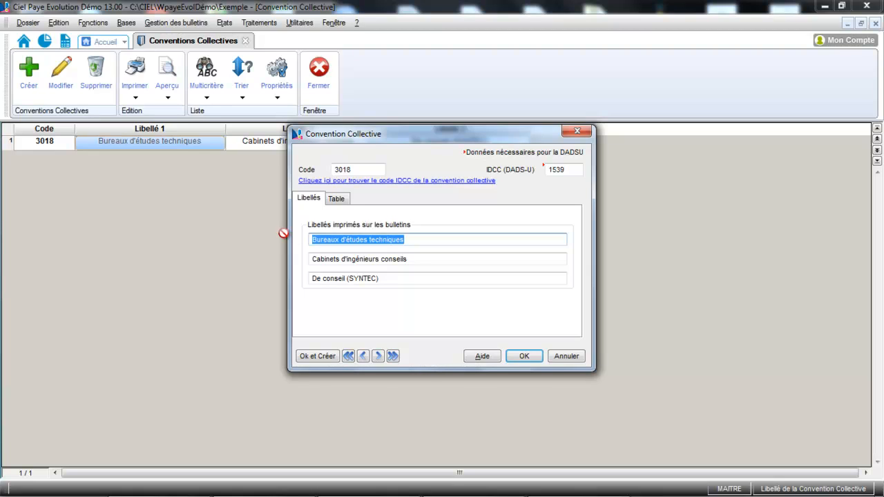
{"action": "left_click", "coordinate": [338, 199]}
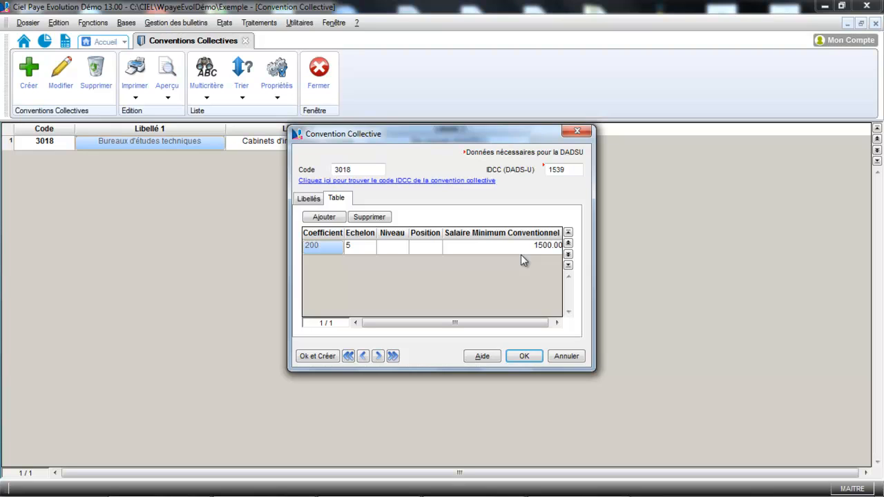
{"action": "left_click", "coordinate": [523, 357]}
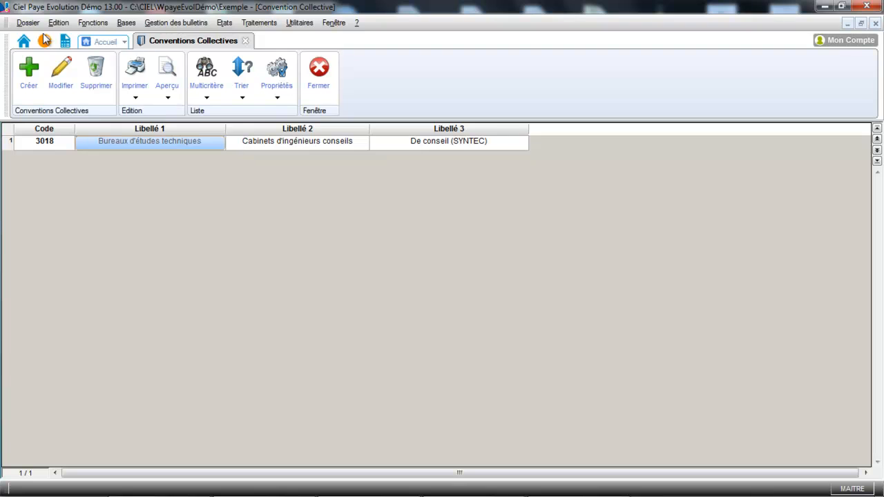
- Open the main establishment's record from the establishments list and review its declaration options and executive pension affiliations
{"action": "left_click", "coordinate": [125, 23]}
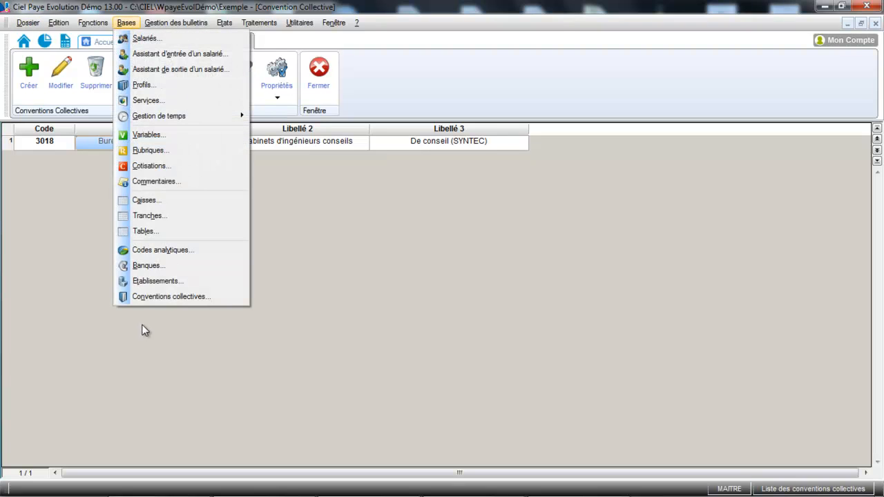
{"action": "left_click", "coordinate": [169, 284]}
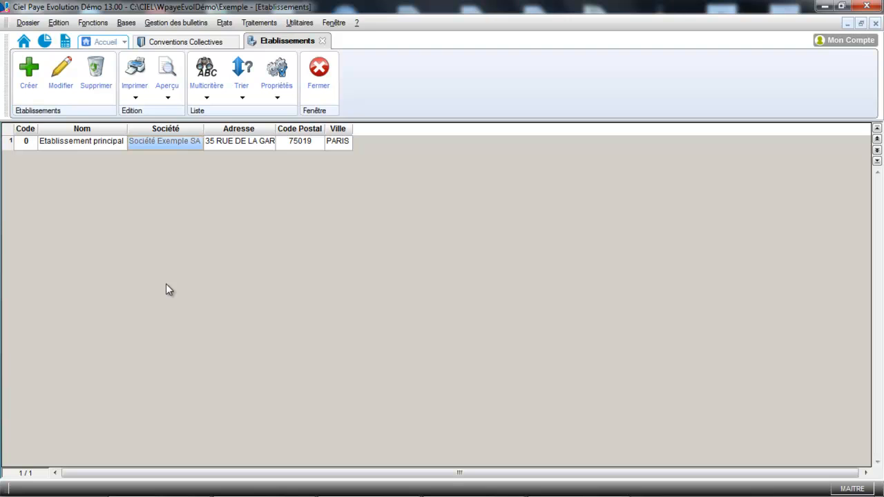
{"action": "left_click", "coordinate": [55, 80]}
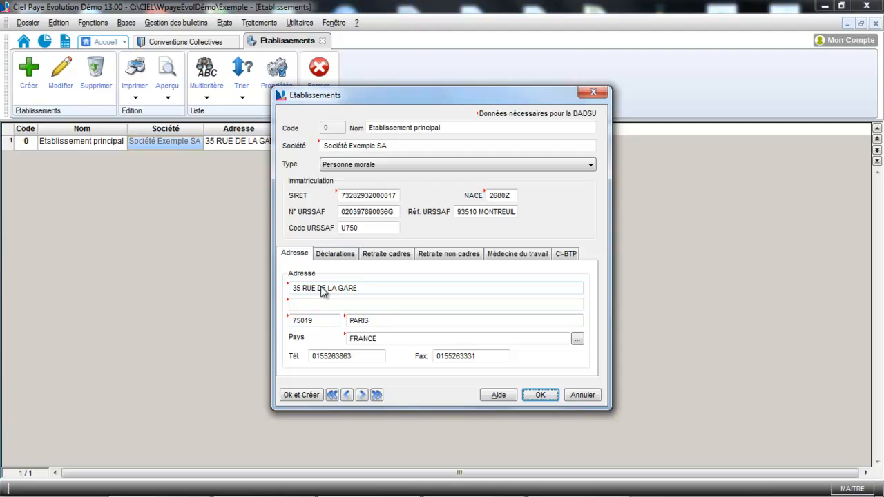
{"action": "left_click", "coordinate": [336, 255]}
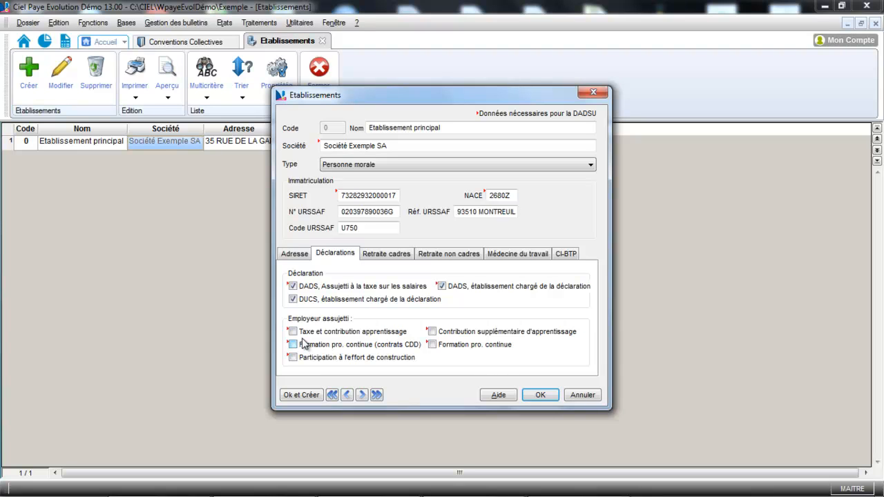
{"action": "left_click", "coordinate": [389, 257]}
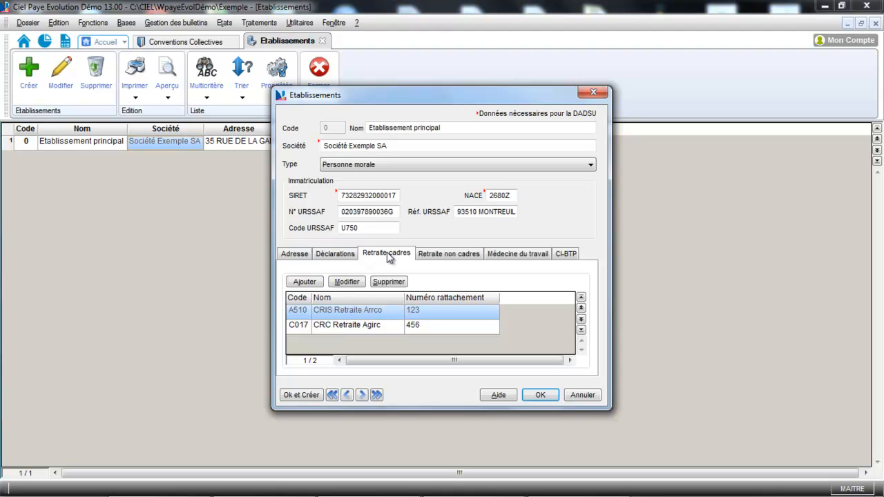
- Try to add an executive pension affiliation, browsing the recipient organisations and validating with empty fields, and cancel the entry
{"action": "left_click", "coordinate": [305, 282]}
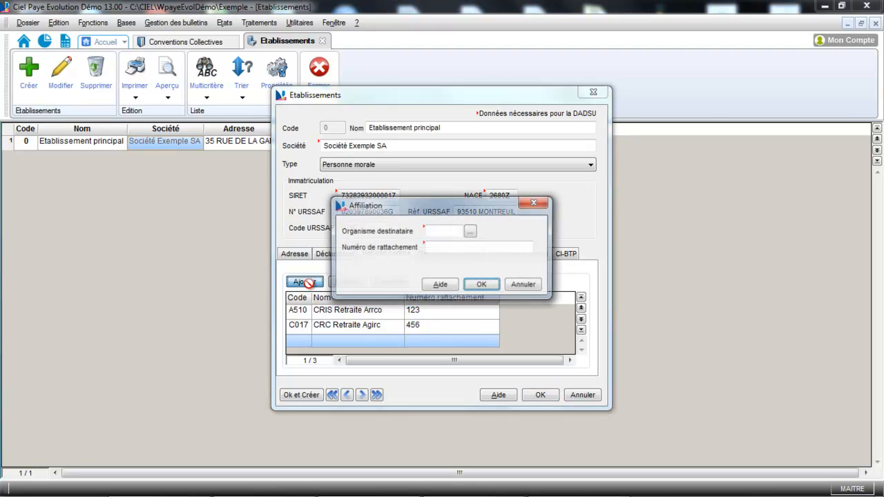
{"action": "left_click", "coordinate": [474, 233]}
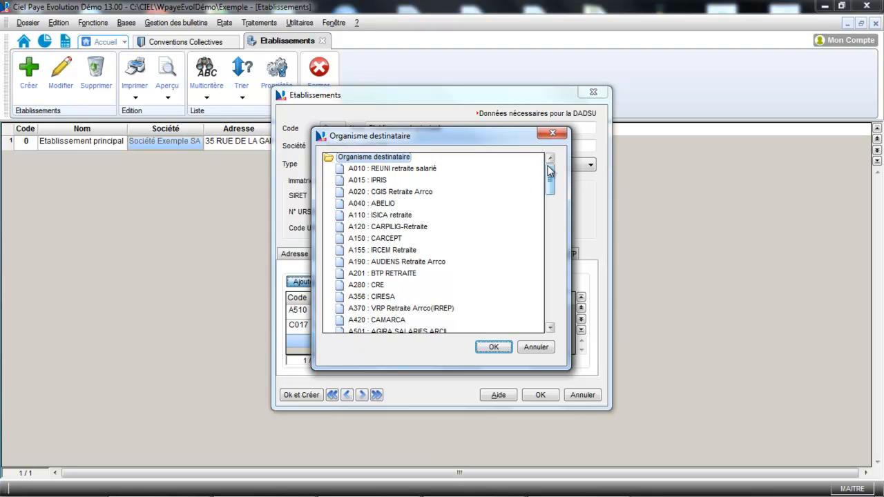
{"action": "left_click_drag", "start_coordinate": [550, 171], "coordinate": [551, 254]}
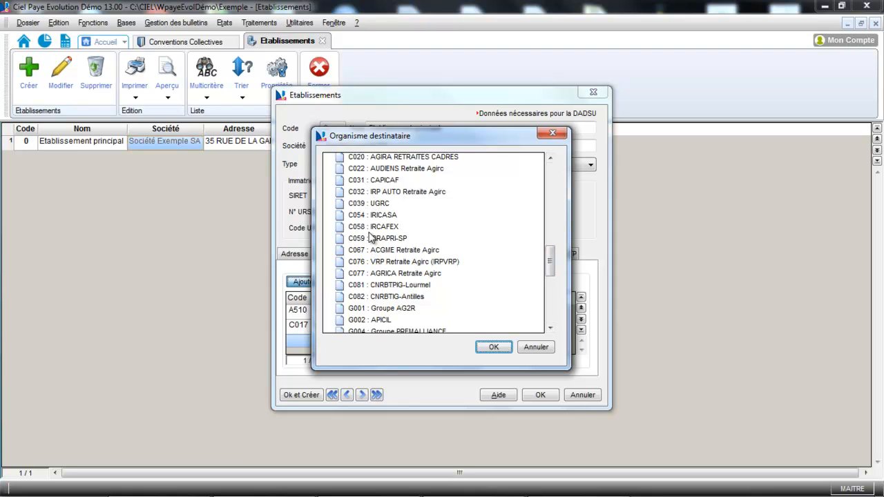
{"action": "left_click", "coordinate": [545, 347]}
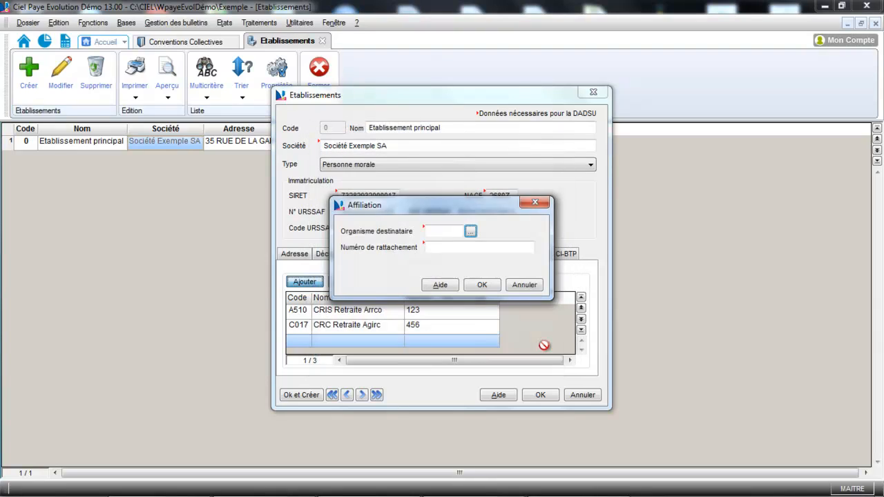
{"action": "left_click", "coordinate": [442, 245]}
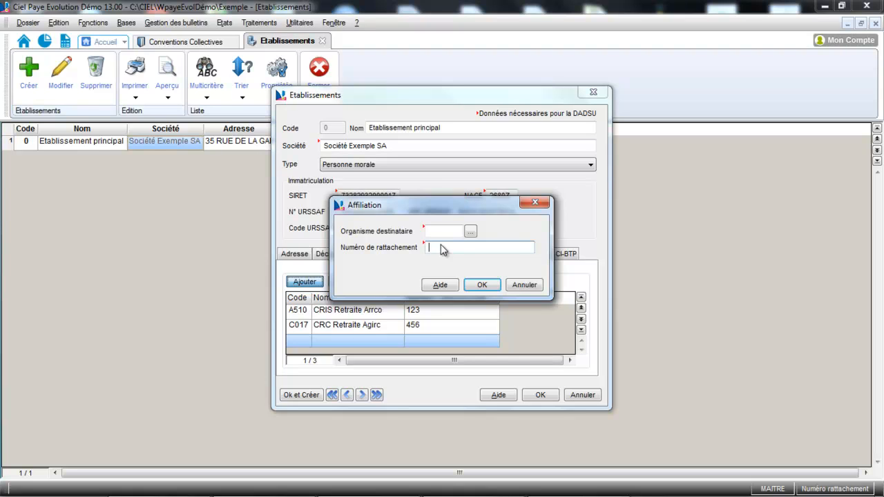
{"action": "left_click", "coordinate": [489, 287]}
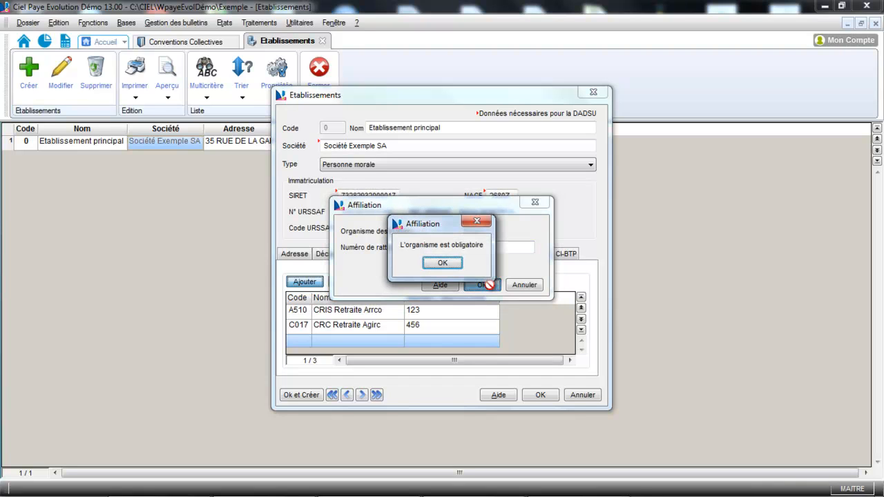
{"action": "left_click", "coordinate": [446, 263]}
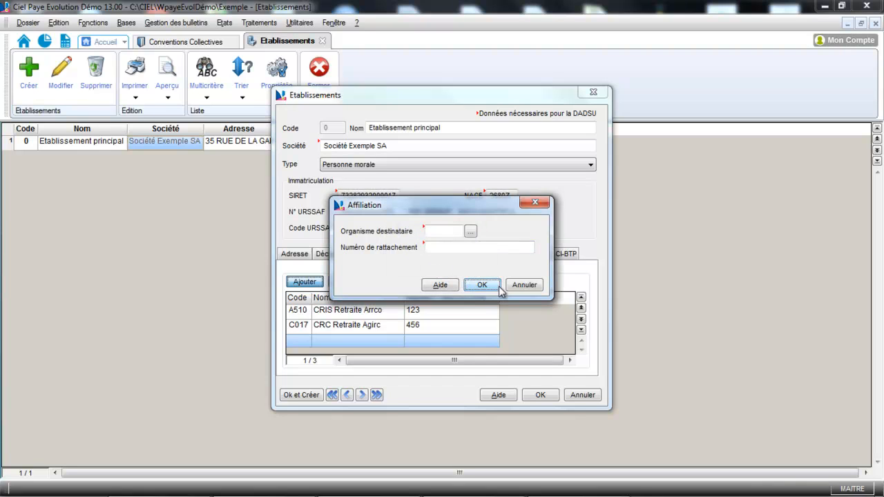
{"action": "left_click", "coordinate": [536, 288]}
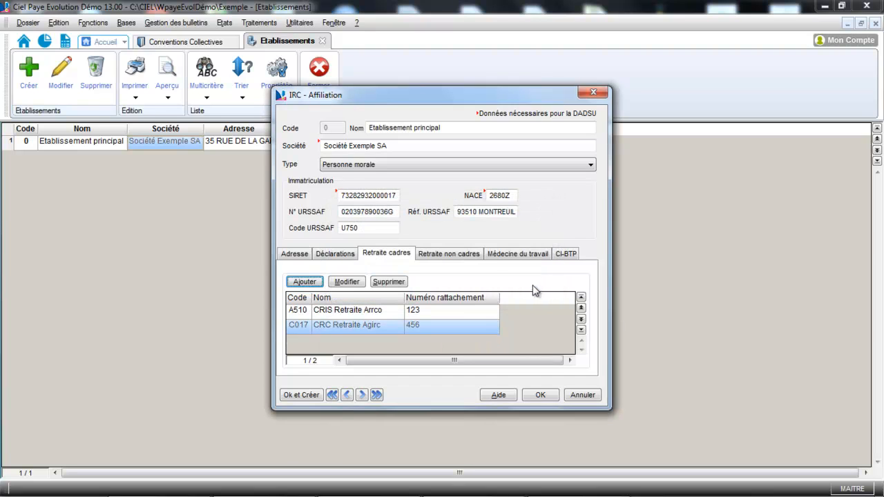
- Start a non-executive pension affiliation, browse the available recipient organisations, cancel the entry and dismiss the mail notification
{"action": "left_click", "coordinate": [456, 255]}
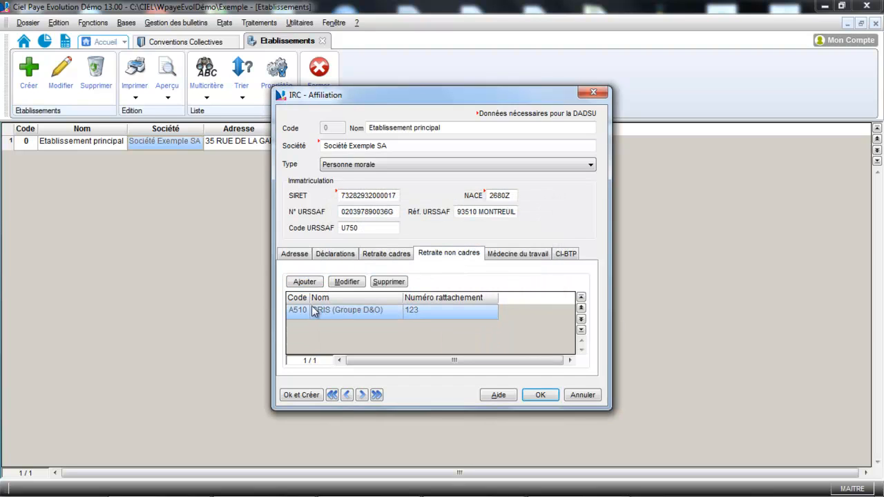
{"action": "left_click", "coordinate": [305, 282]}
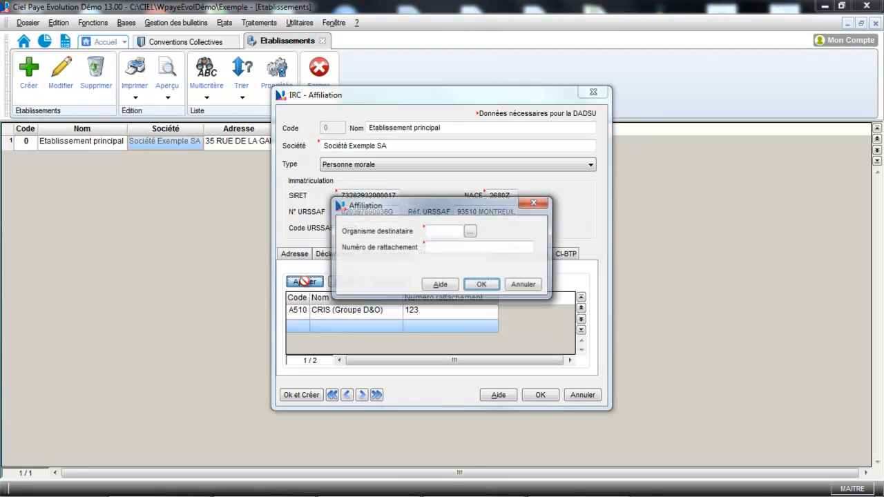
{"action": "left_click", "coordinate": [471, 231]}
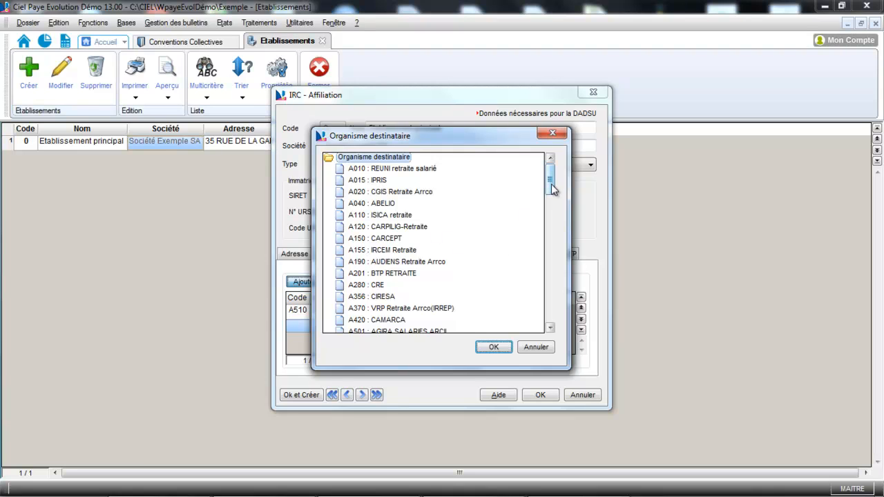
{"action": "left_click_drag", "start_coordinate": [552, 190], "coordinate": [552, 308]}
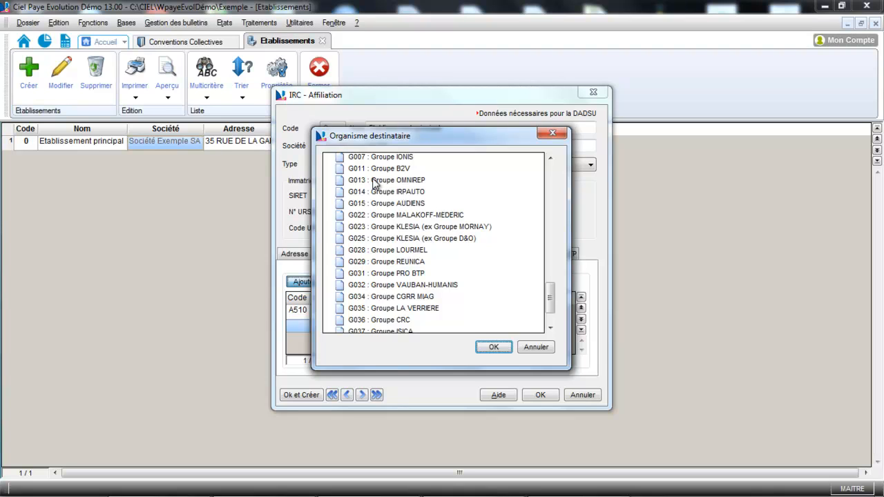
{"action": "left_click", "coordinate": [543, 347]}
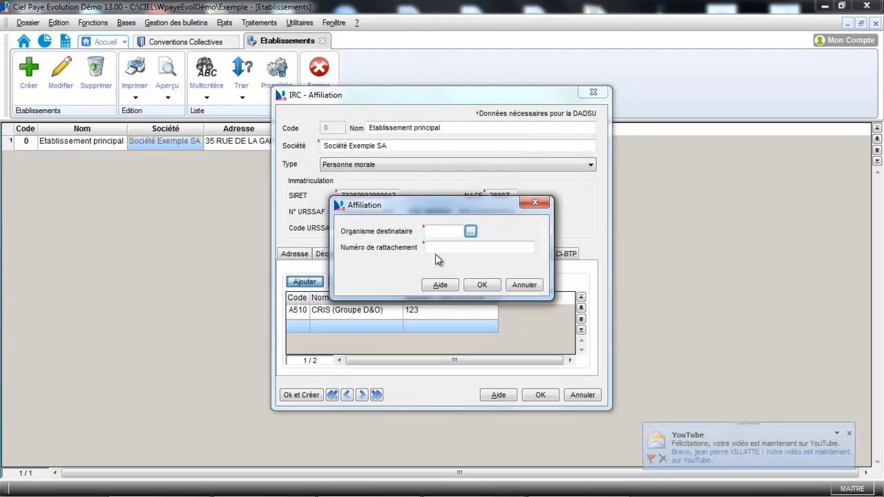
{"action": "left_click", "coordinate": [525, 285]}
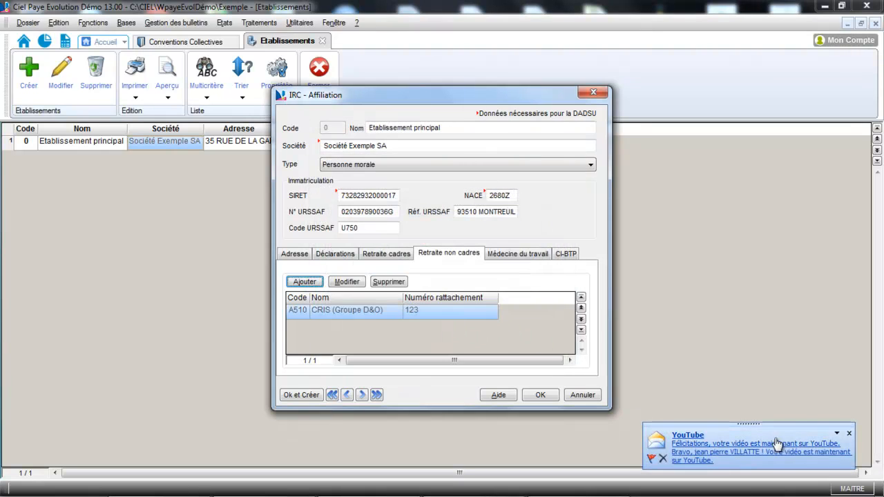
{"action": "left_click", "coordinate": [849, 434]}
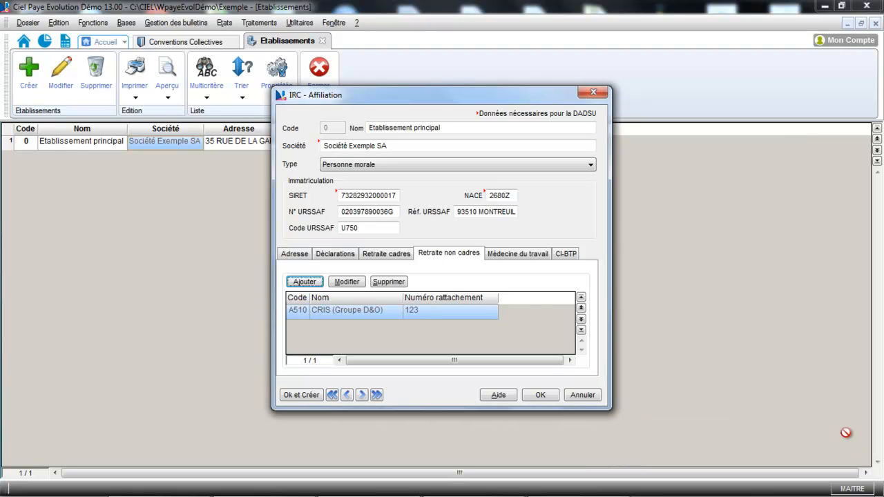
- Review the establishment's occupational health centre and CI-BTP paid leave fund details, and validate the record
{"action": "left_click", "coordinate": [523, 257]}
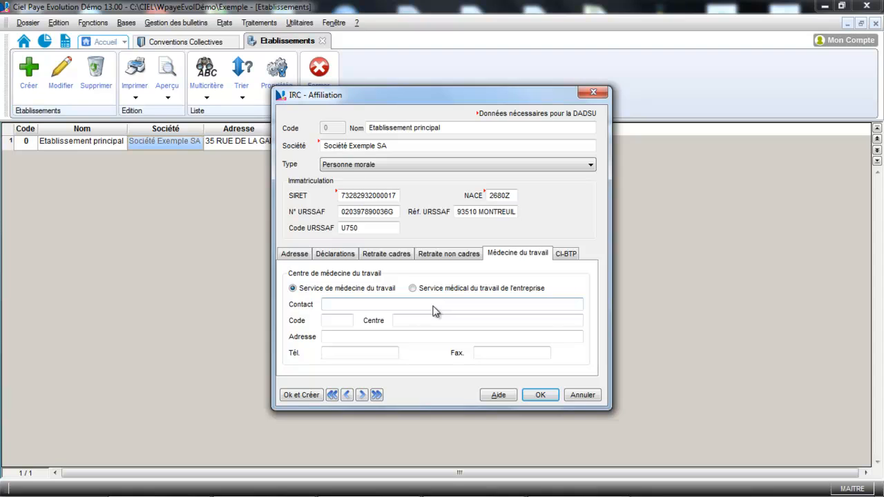
{"action": "left_click", "coordinate": [564, 254]}
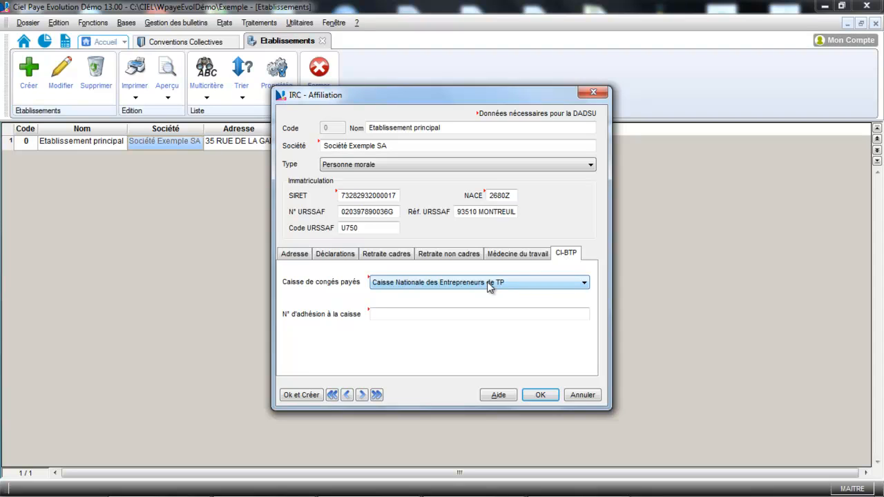
{"action": "left_click", "coordinate": [404, 316]}
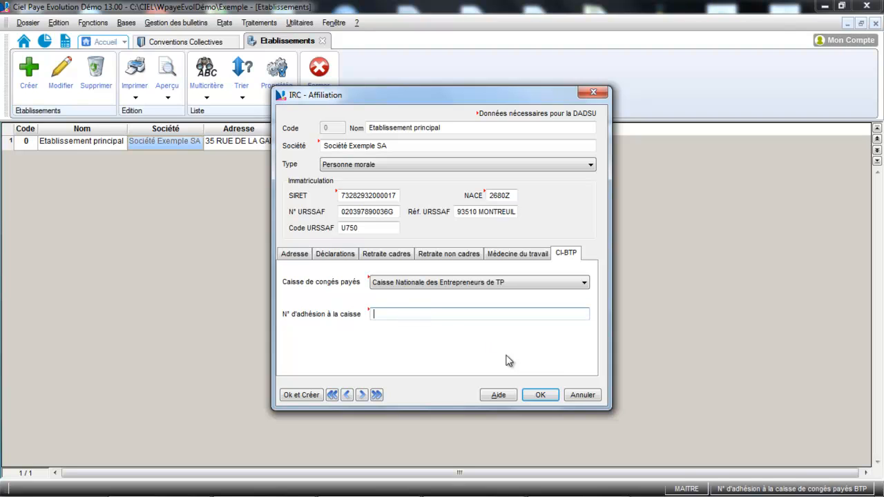
{"action": "left_click", "coordinate": [544, 393]}
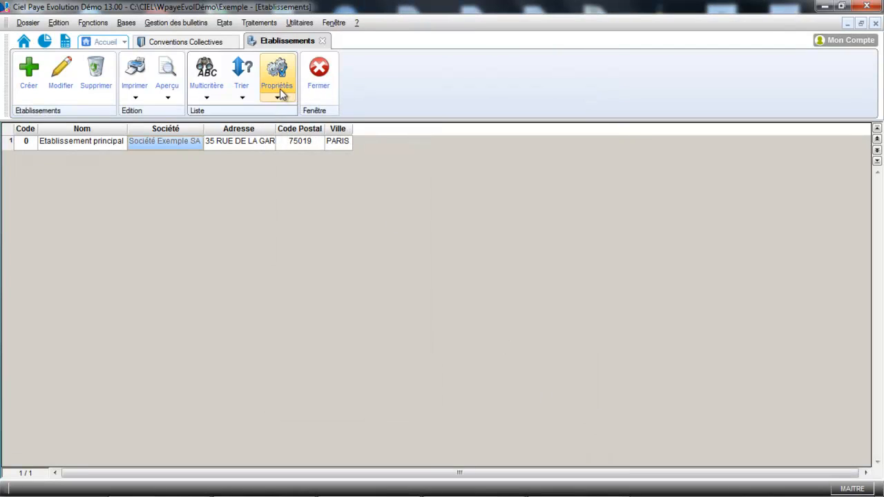
- Open the Banque Nationale de Paris record from the banks list, review its address and domiciliation details, and validate it
{"action": "left_click", "coordinate": [127, 23]}
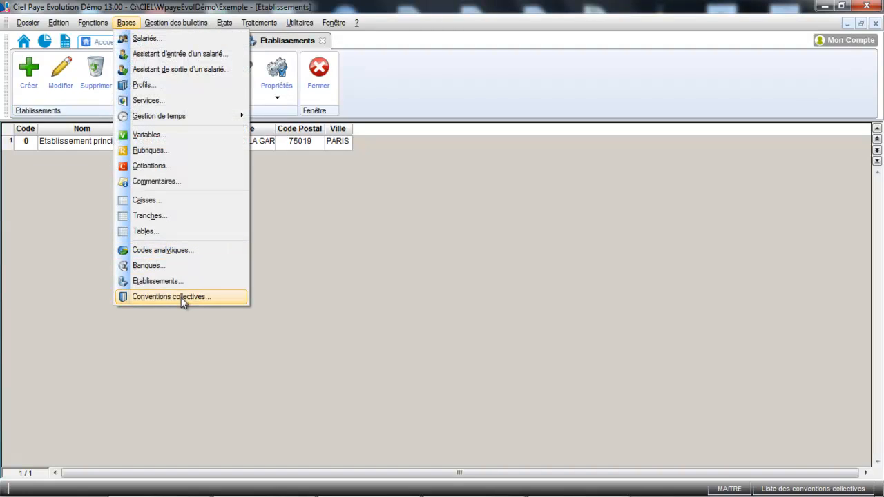
{"action": "left_click", "coordinate": [158, 269]}
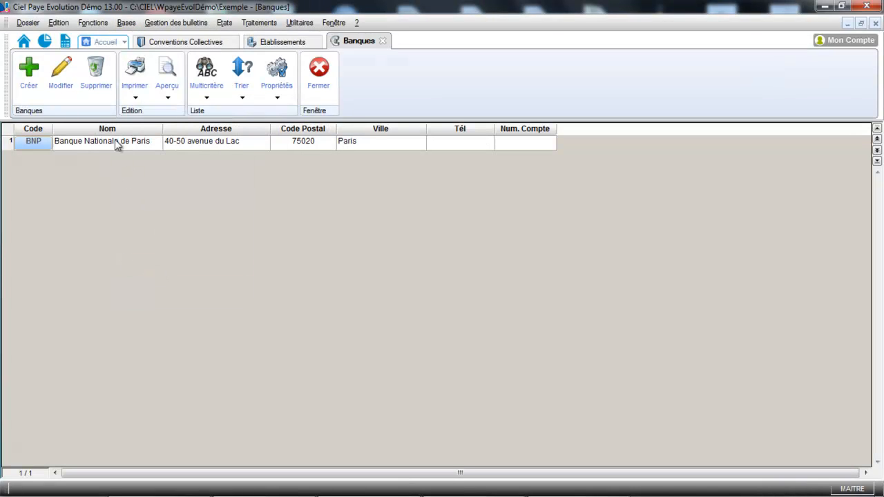
{"action": "left_click", "coordinate": [113, 145]}
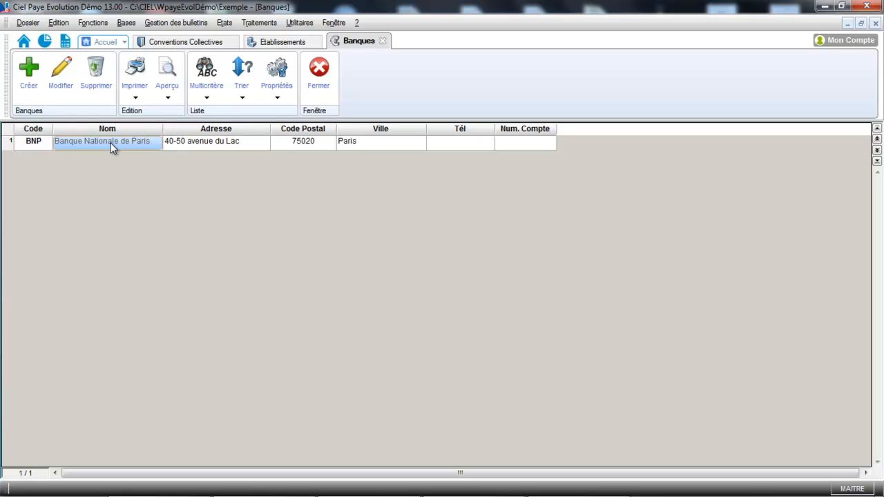
{"action": "left_click", "coordinate": [64, 90]}
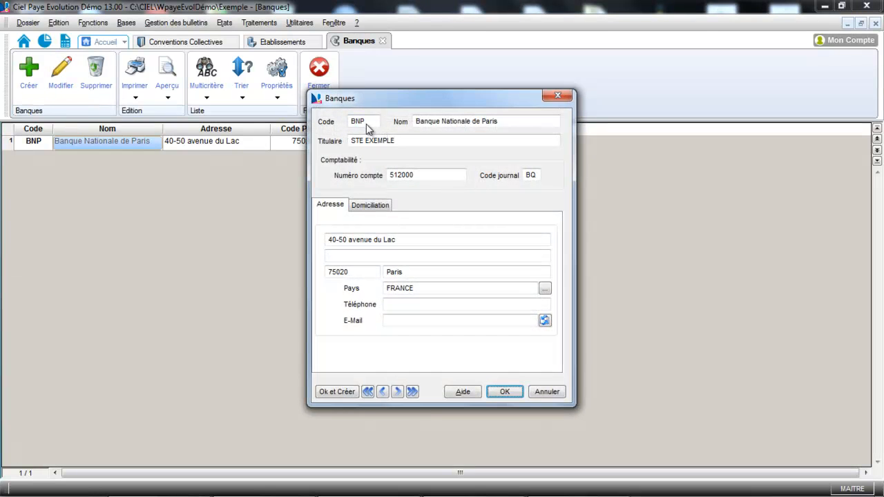
{"action": "left_click", "coordinate": [384, 207]}
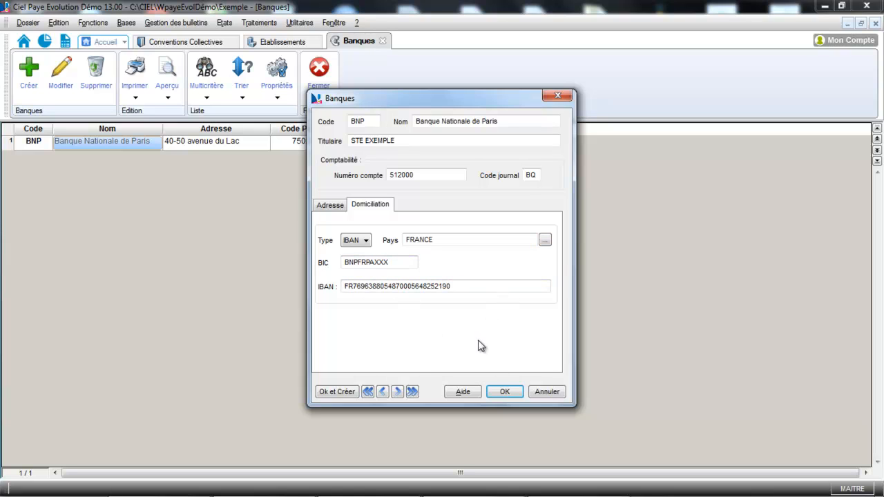
{"action": "left_click", "coordinate": [515, 393]}
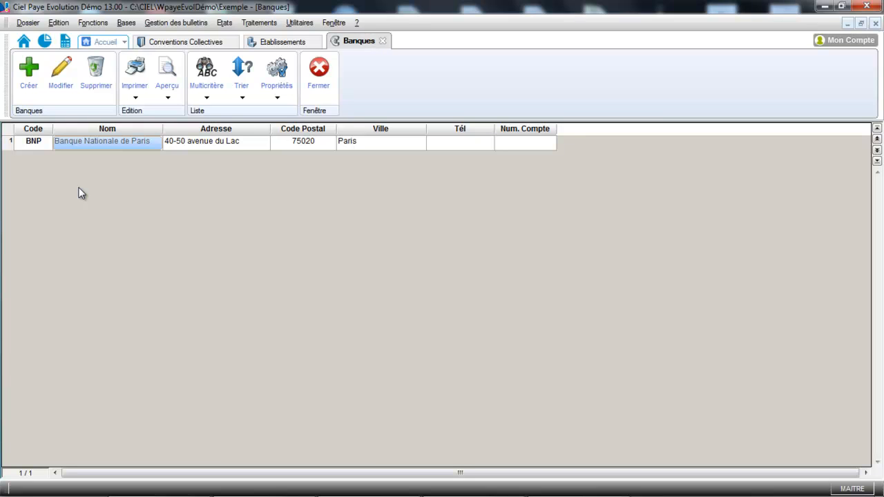
- Close the banks, establishments and collective agreements lists to return to the home screen
{"action": "left_click", "coordinate": [319, 70]}
{"action": "left_click", "coordinate": [319, 70]}
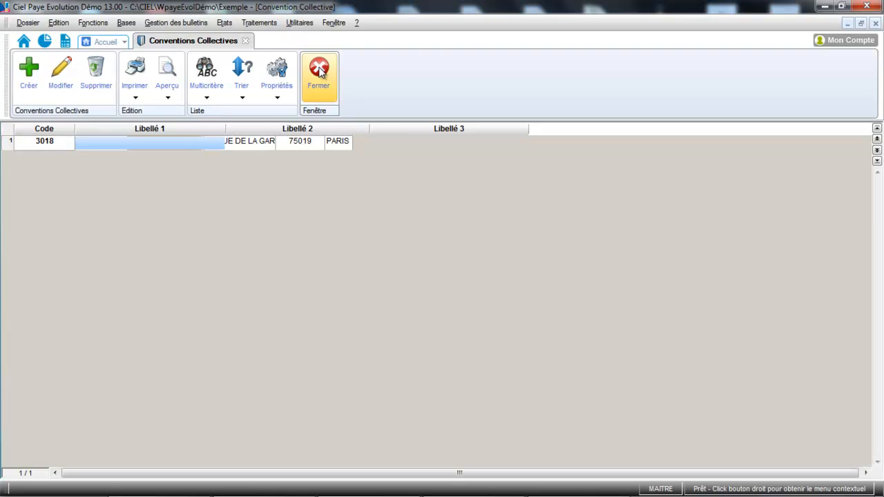
{"action": "left_click", "coordinate": [319, 72]}
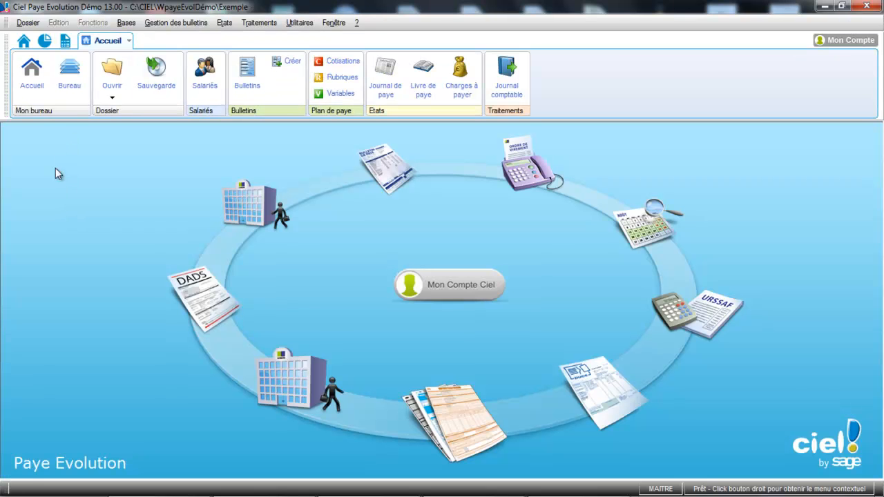
{"action": "left_click", "coordinate": [35, 28]}
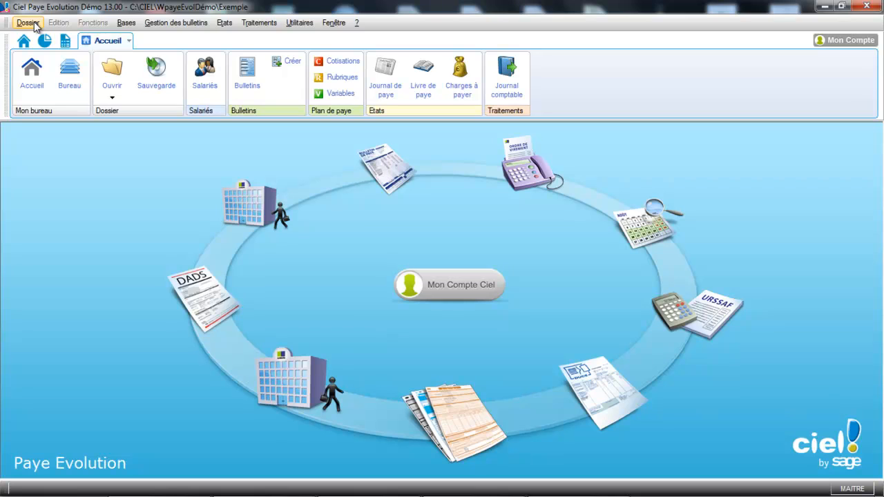
{"action": "left_click", "coordinate": [35, 27]}
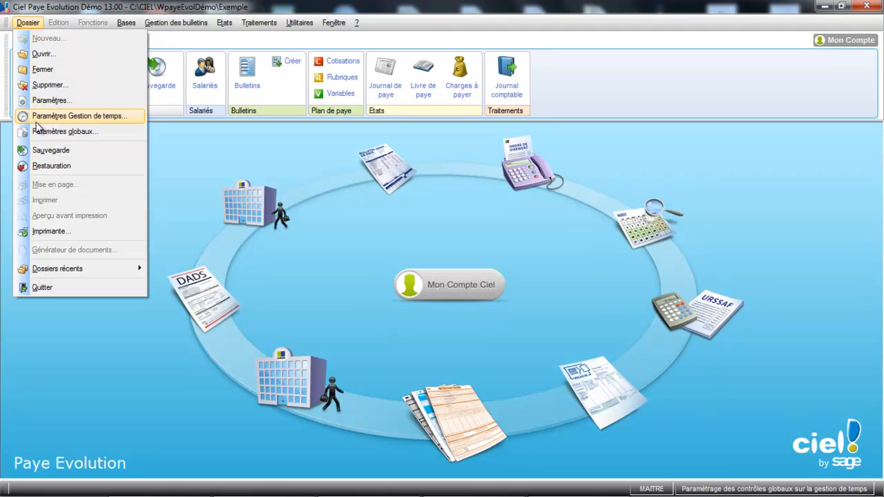
{"action": "left_click", "coordinate": [193, 207]}
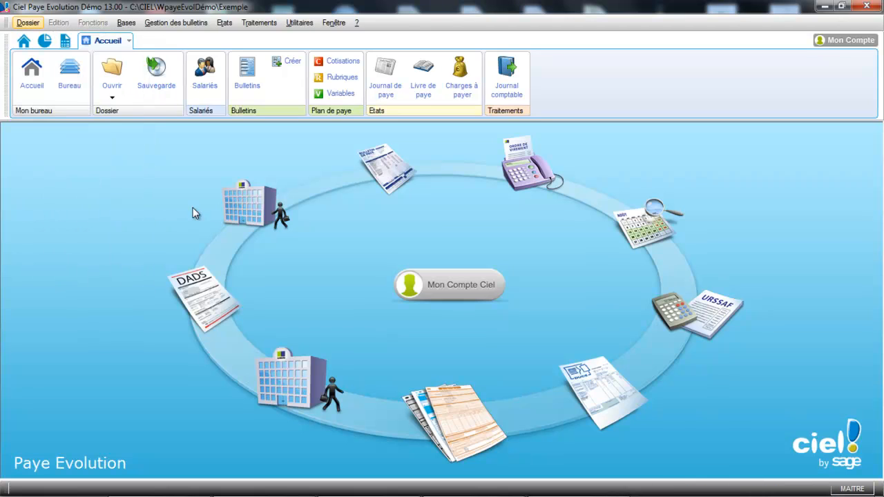
{"action": "left_click", "coordinate": [125, 24]}
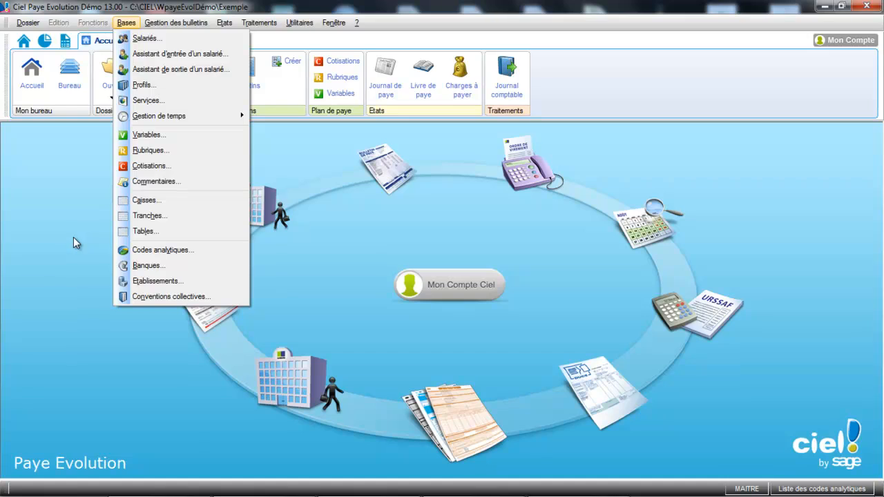
{"action": "key", "text": "Escape"}
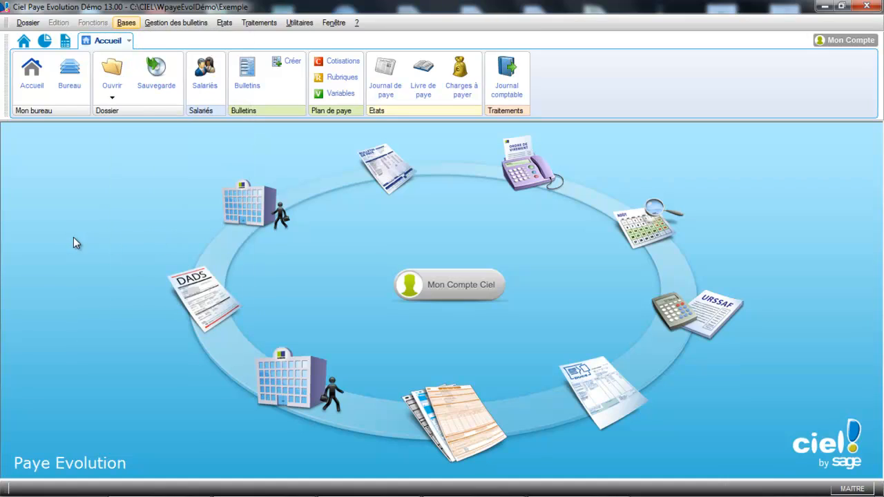